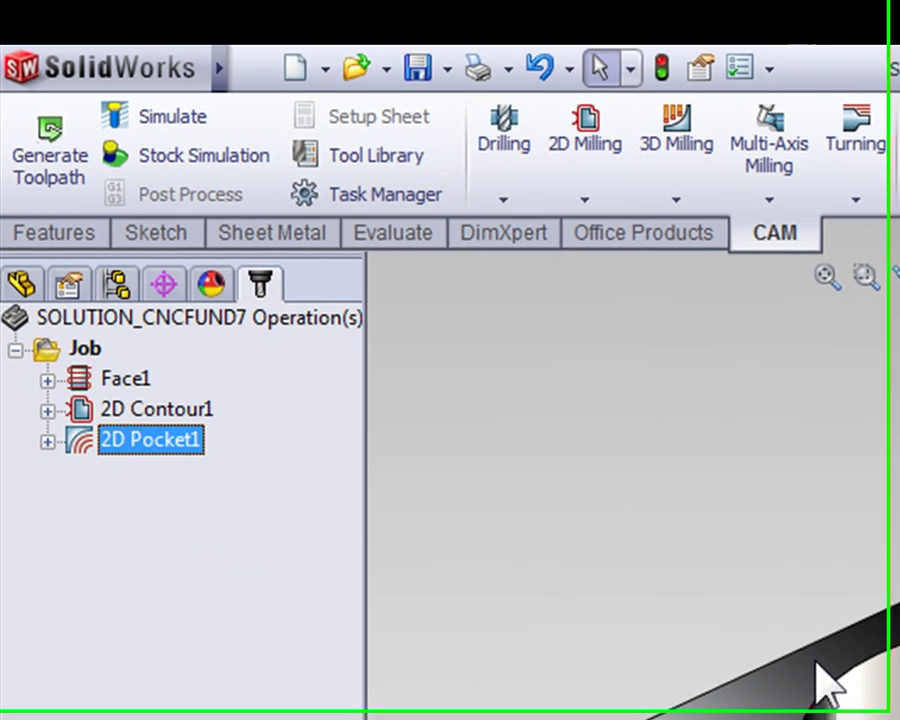
Start a new 2D Contour operation using library tool #24, the Ø10 mm 45° chamfer.
{"action": "left_click", "coordinate": [592, 205]}
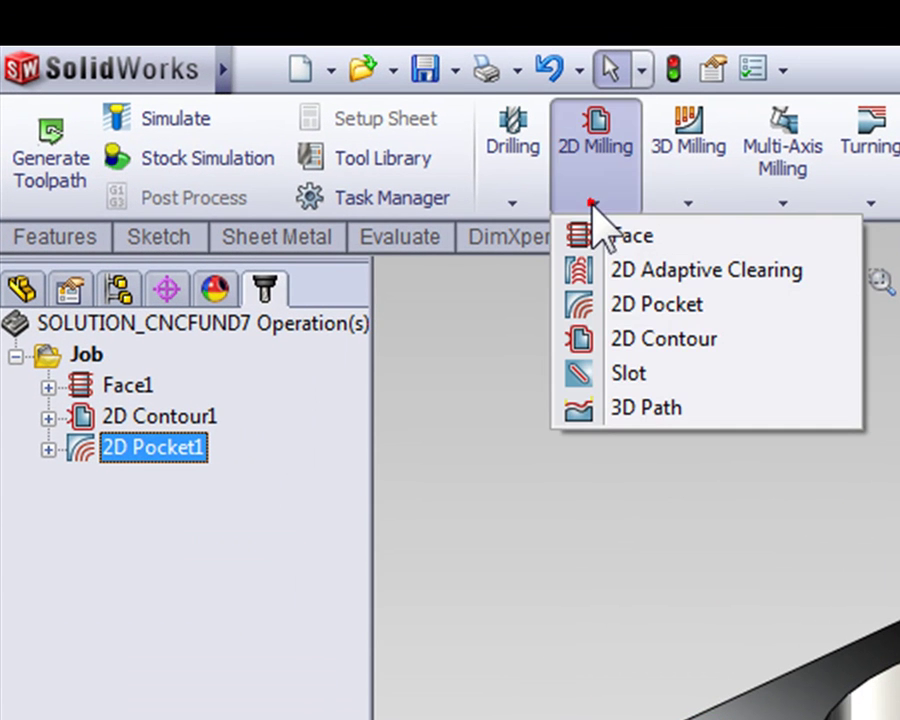
{"action": "left_click", "coordinate": [620, 339]}
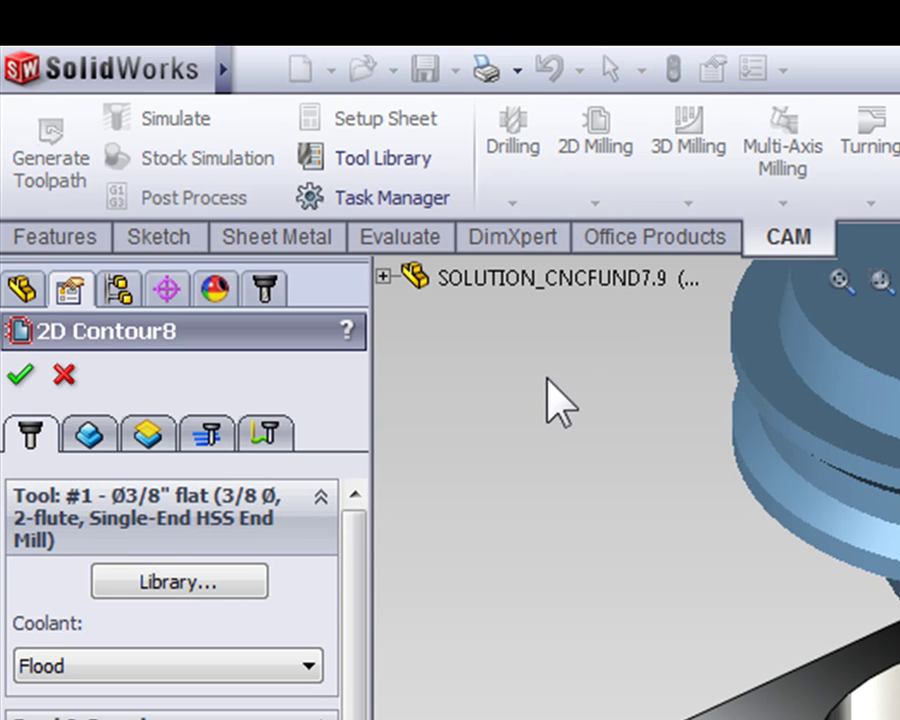
{"action": "left_click", "coordinate": [143, 580]}
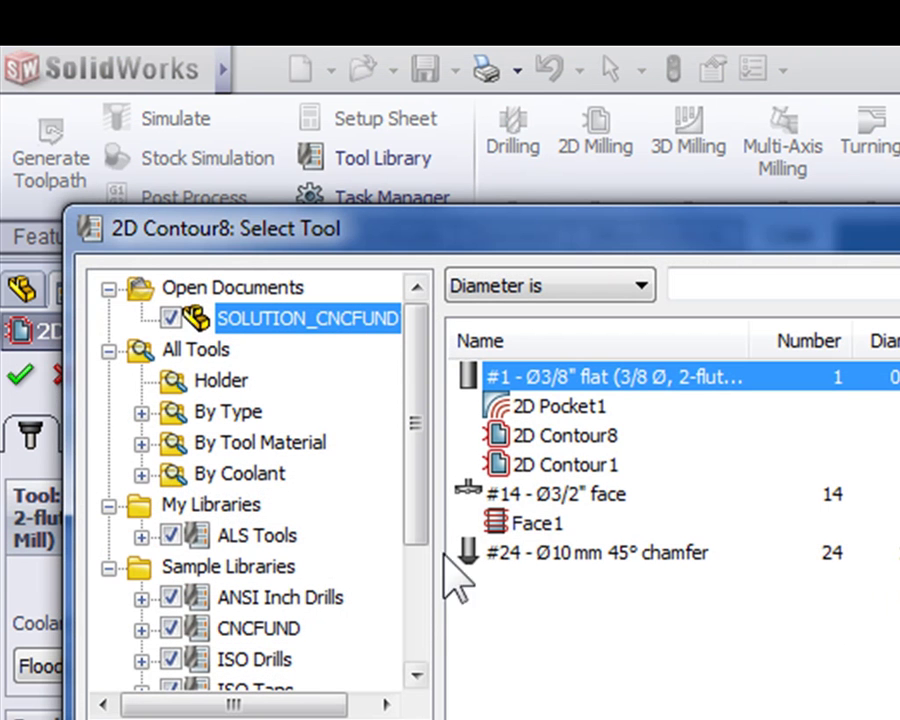
{"action": "left_click", "coordinate": [545, 565]}
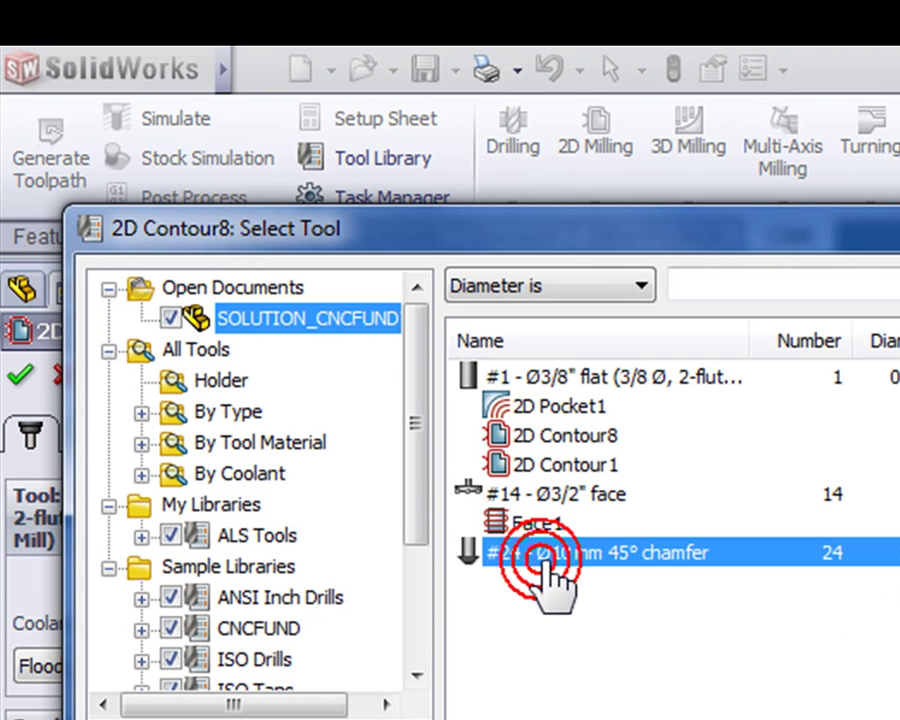
{"action": "key", "text": "Return"}
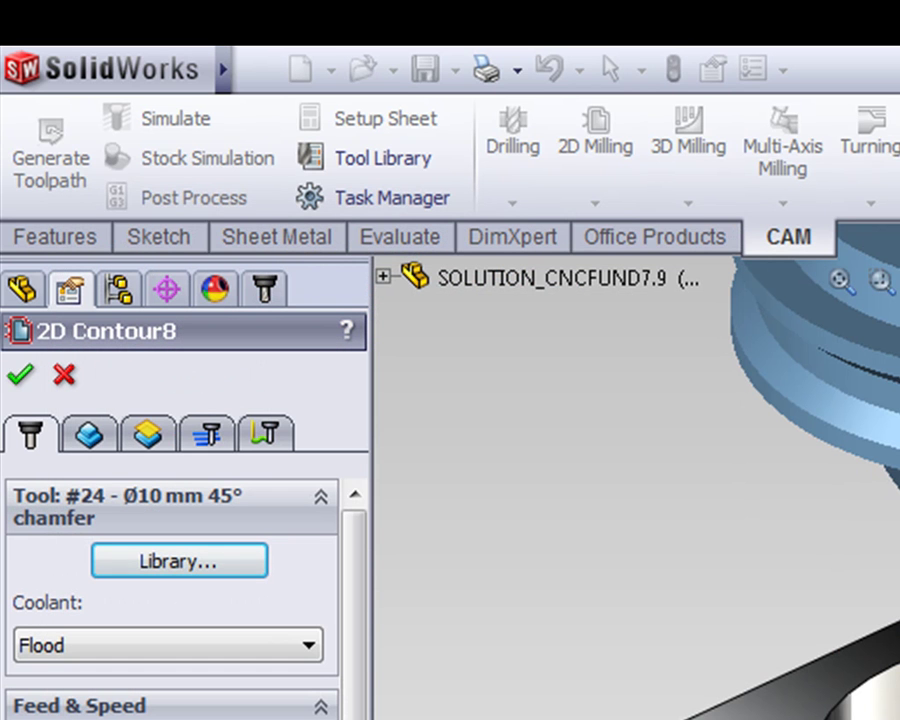
Set the block's outer top edge loop as the contour geometry and orbit to check it.
{"action": "left_click", "coordinate": [97, 435]}
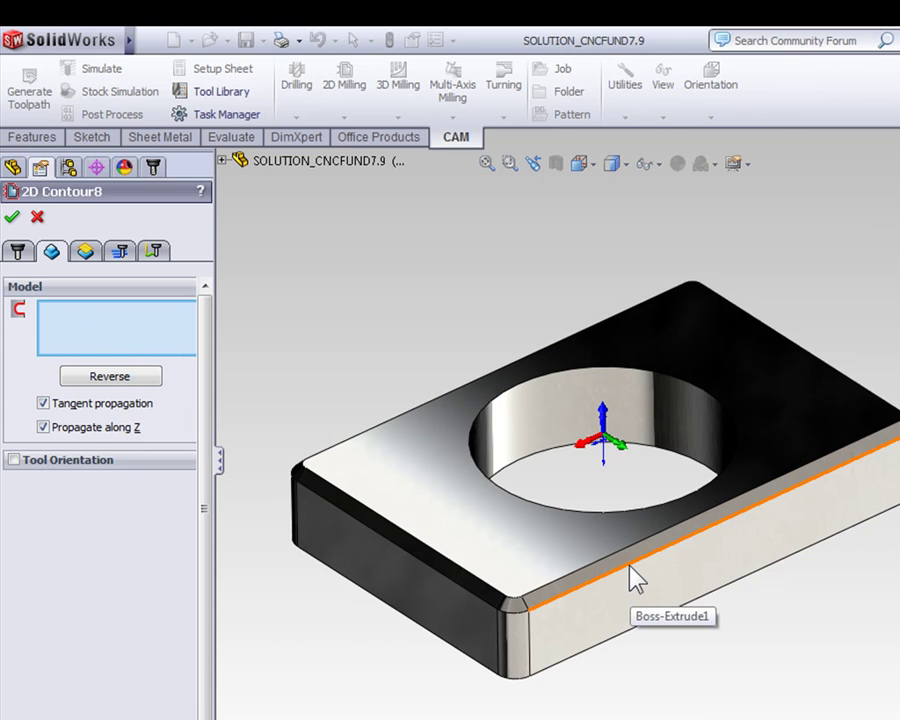
{"action": "left_click", "coordinate": [883, 462]}
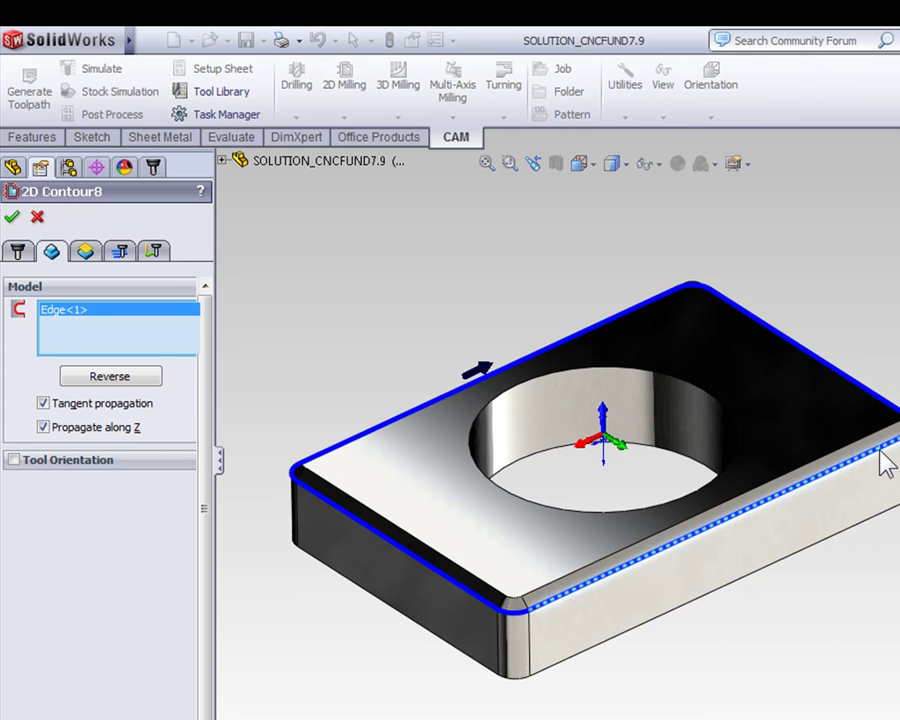
{"action": "middle_click_drag", "start_coordinate": [883, 462], "coordinate": [635, 281]}
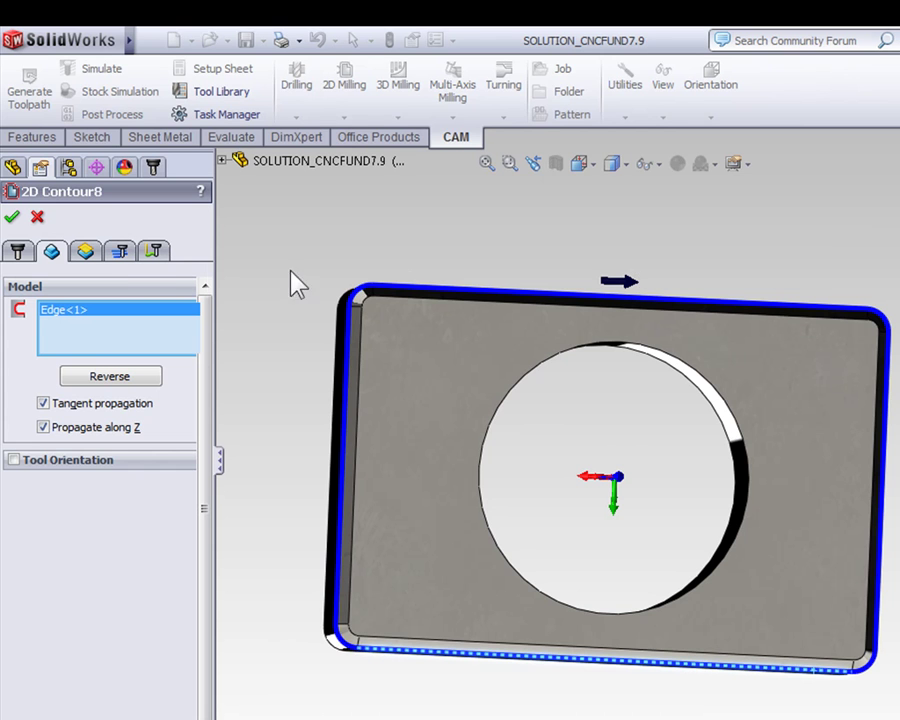
{"action": "left_click", "coordinate": [121, 255]}
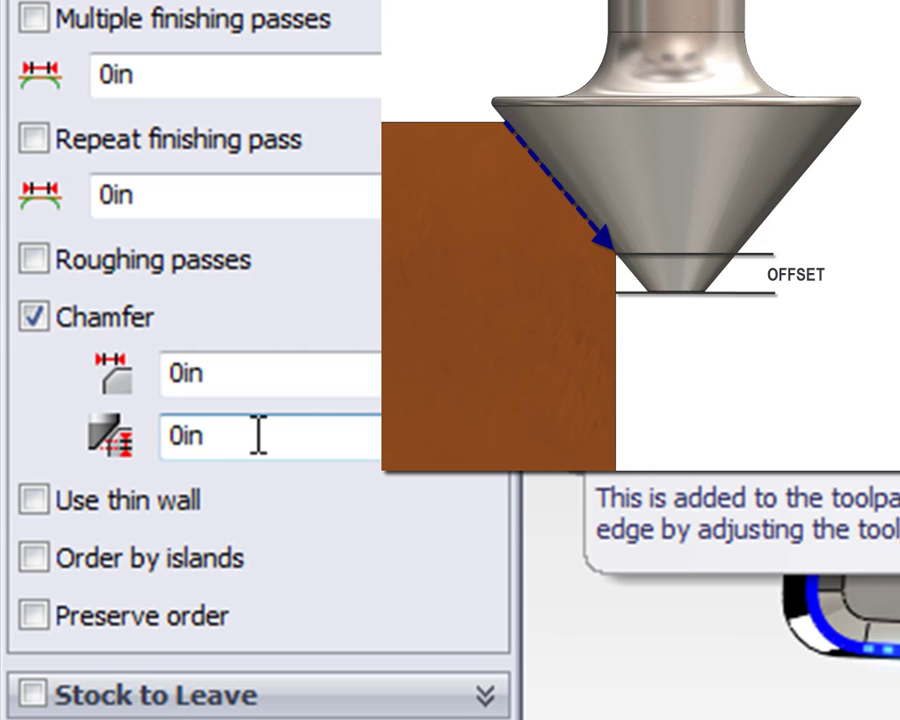
Replace the 2D Contour8 chamfer tip offset with .02 in.
{"action": "left_click_drag", "start_coordinate": [256, 432], "coordinate": [154, 440]}
{"action": "key", "text": "BackSpace"}
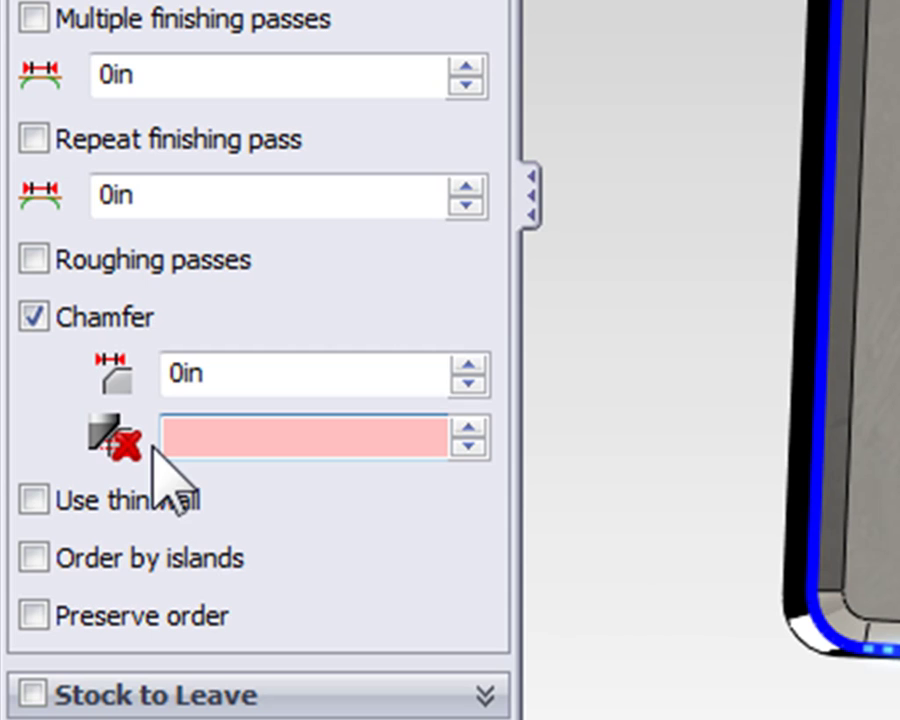
{"action": "type", "text": ".02"}
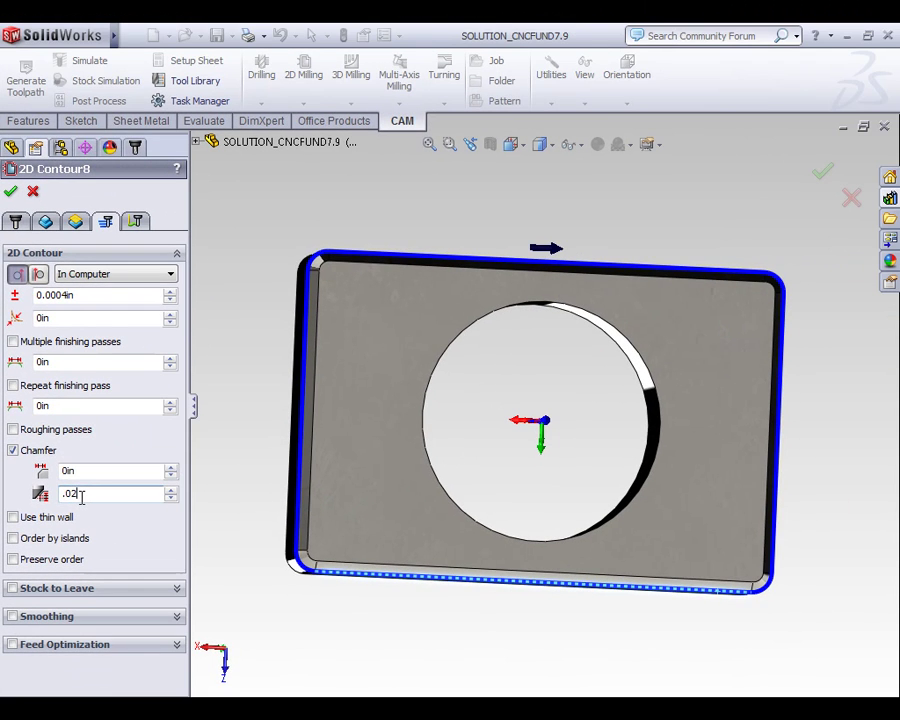
Accept 2D Contour8 and orbit to inspect its chamfer toolpath around the outer edge.
{"action": "left_click", "coordinate": [10, 191]}
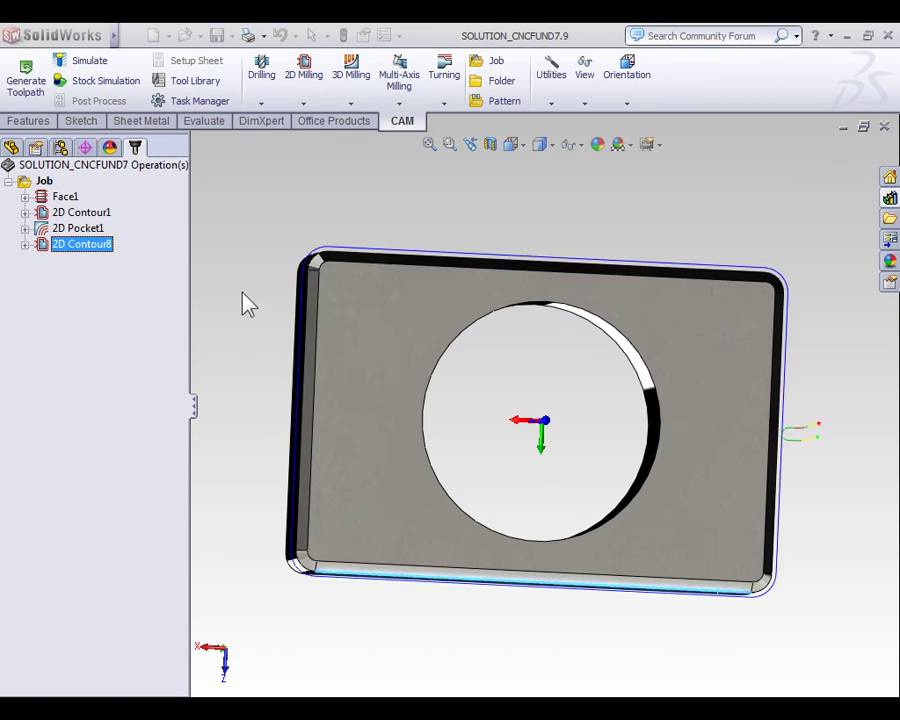
{"action": "middle_click_drag", "start_coordinate": [243, 303], "coordinate": [541, 347]}
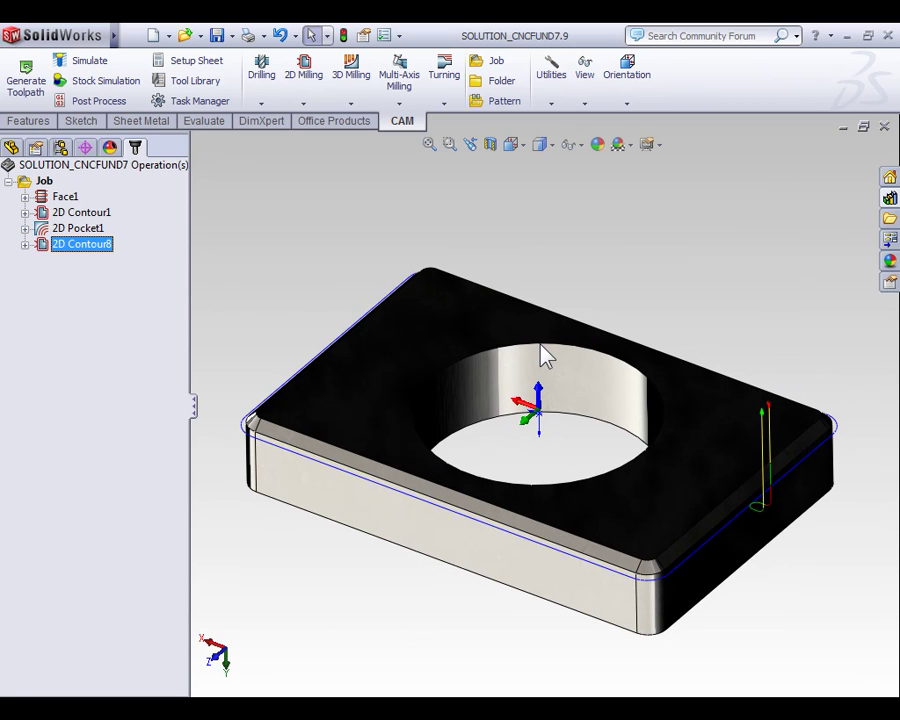
Start a second 2D Contour with the bore's circular top edge as its geometry.
{"action": "left_click", "coordinate": [306, 100]}
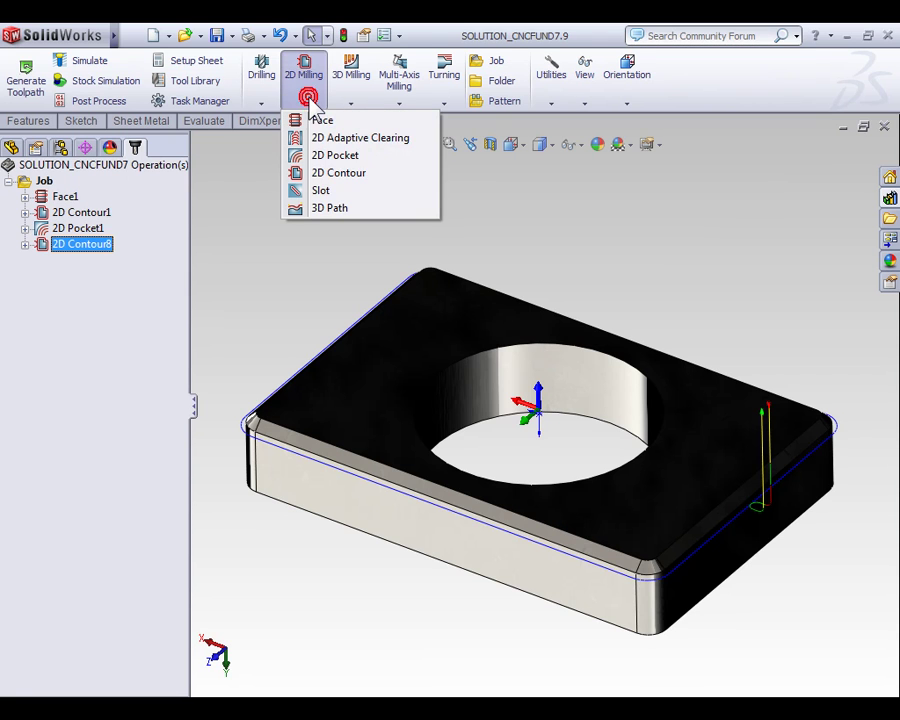
{"action": "left_click", "coordinate": [319, 178]}
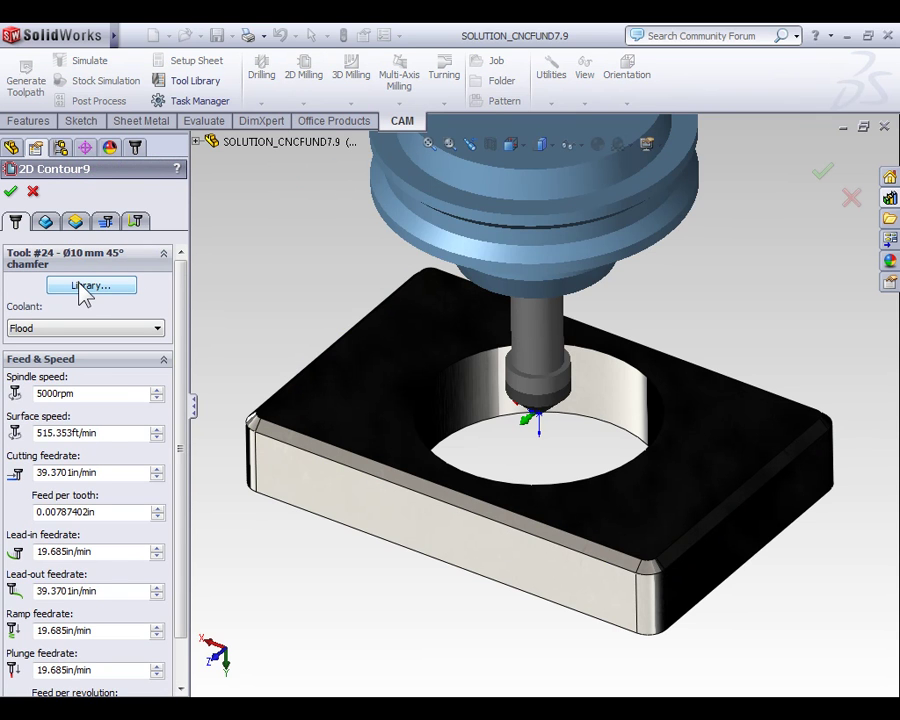
{"action": "left_click", "coordinate": [47, 223]}
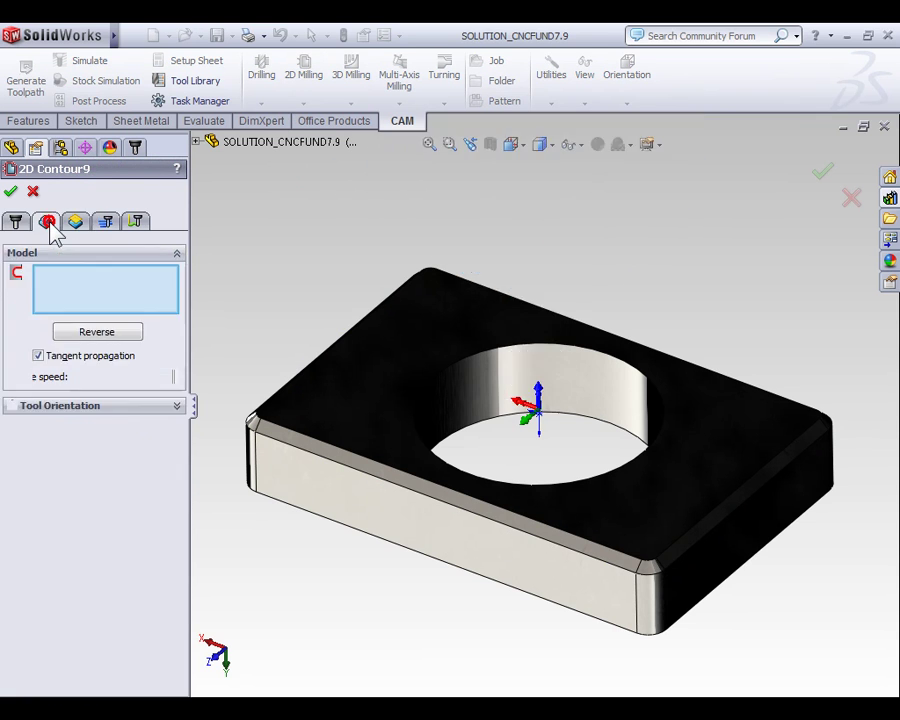
{"action": "left_click", "coordinate": [541, 349]}
{"action": "middle_click_drag", "start_coordinate": [545, 355], "coordinate": [578, 362]}
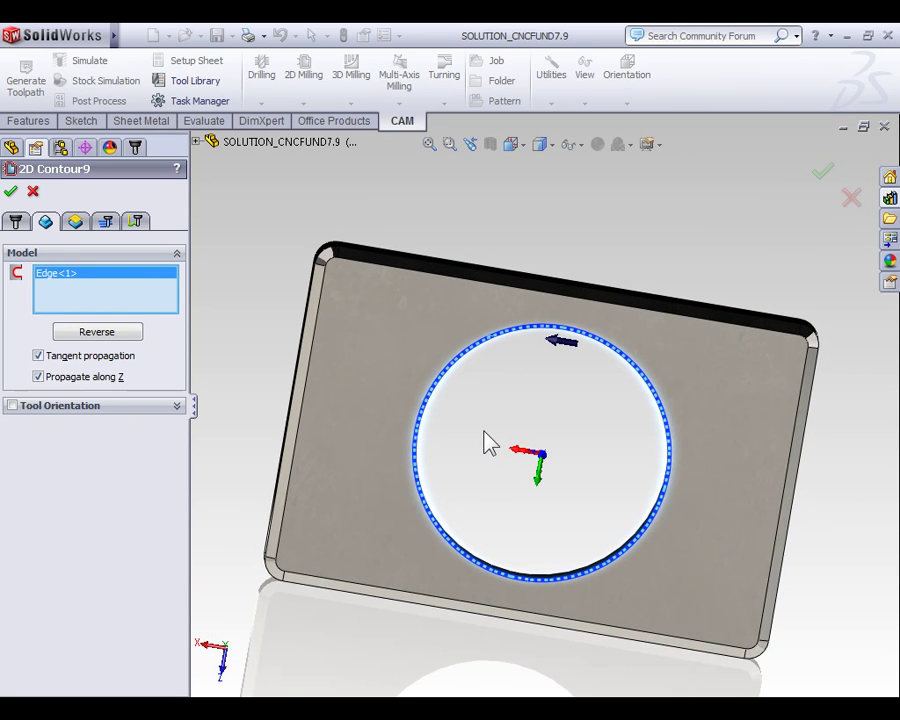
Give 2D Contour9 a chamfer tip offset of .02 in and a chamfer width of .005 in.
{"action": "left_click", "coordinate": [108, 230]}
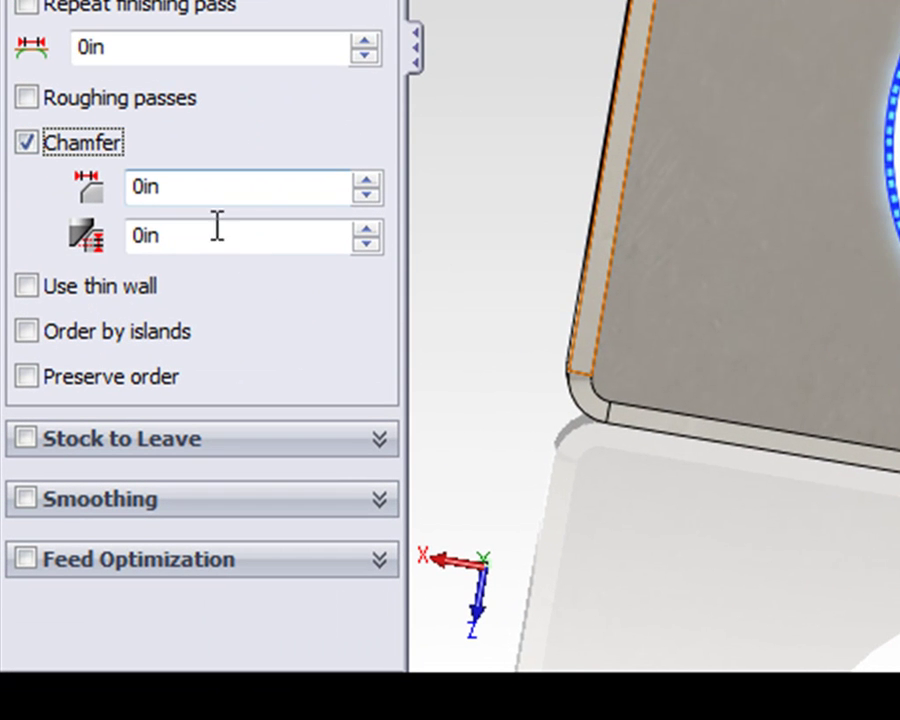
{"action": "double_click", "coordinate": [209, 230]}
{"action": "type", "text": ".0"}
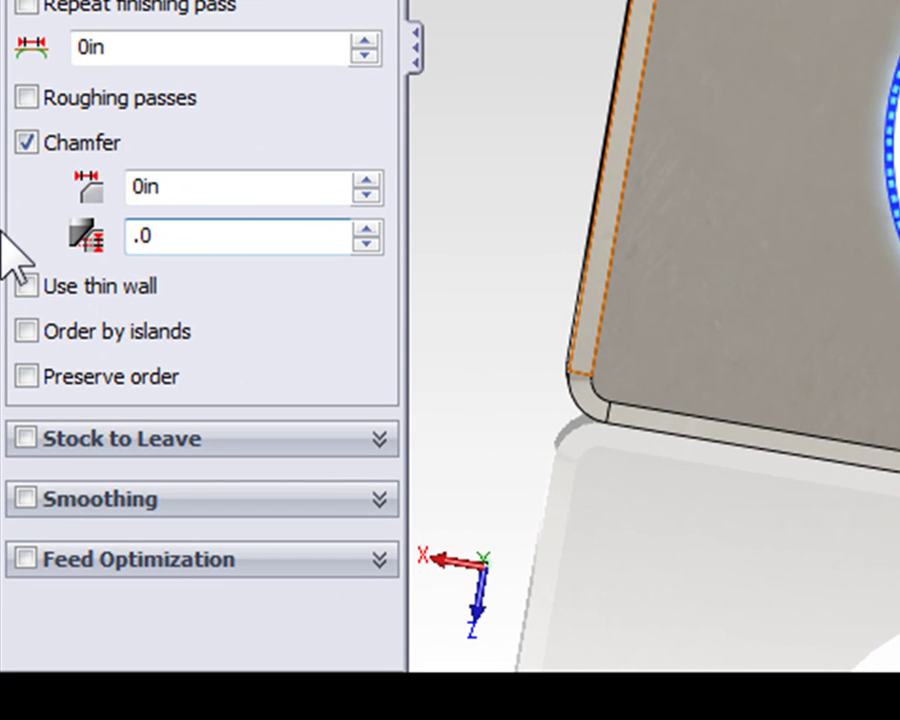
{"action": "type", "text": "2"}
{"action": "left_click", "coordinate": [203, 187]}
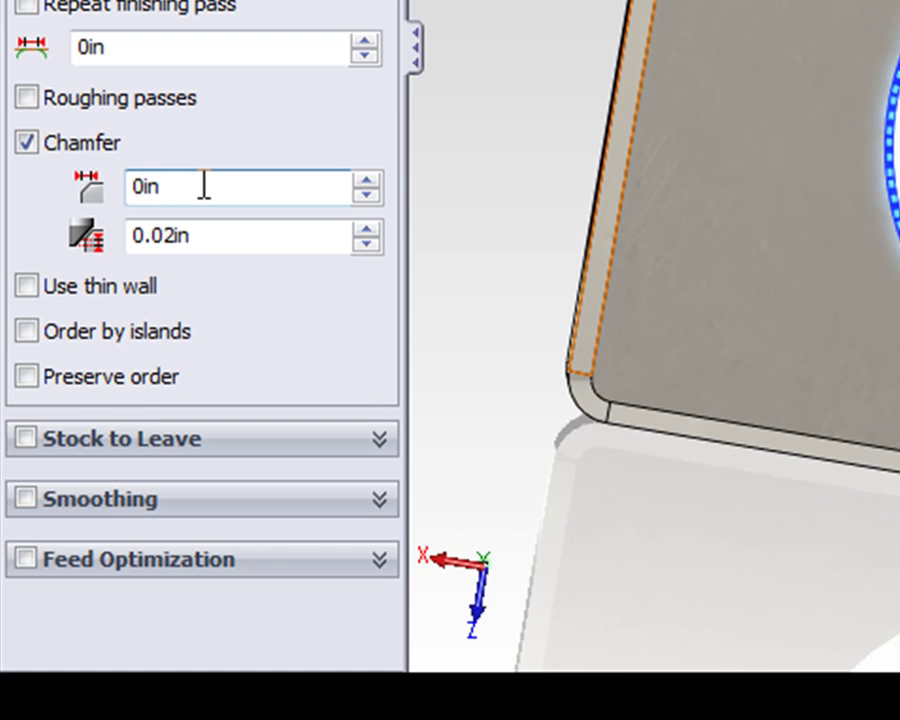
{"action": "left_click", "coordinate": [202, 186]}
{"action": "left_click_drag", "start_coordinate": [160, 187], "coordinate": [133, 194]}
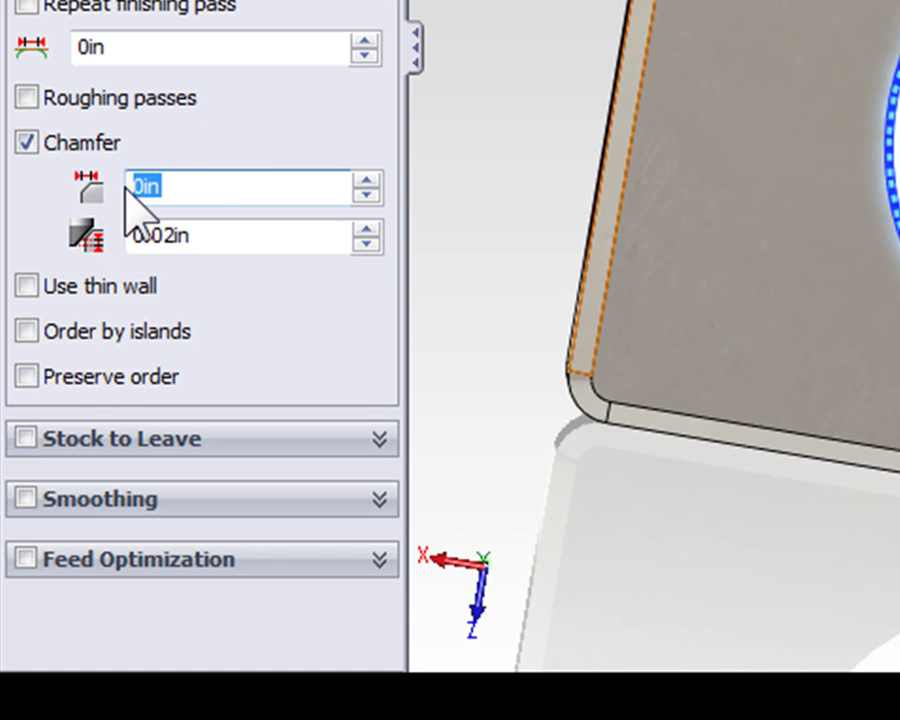
{"action": "type", "text": ".005"}
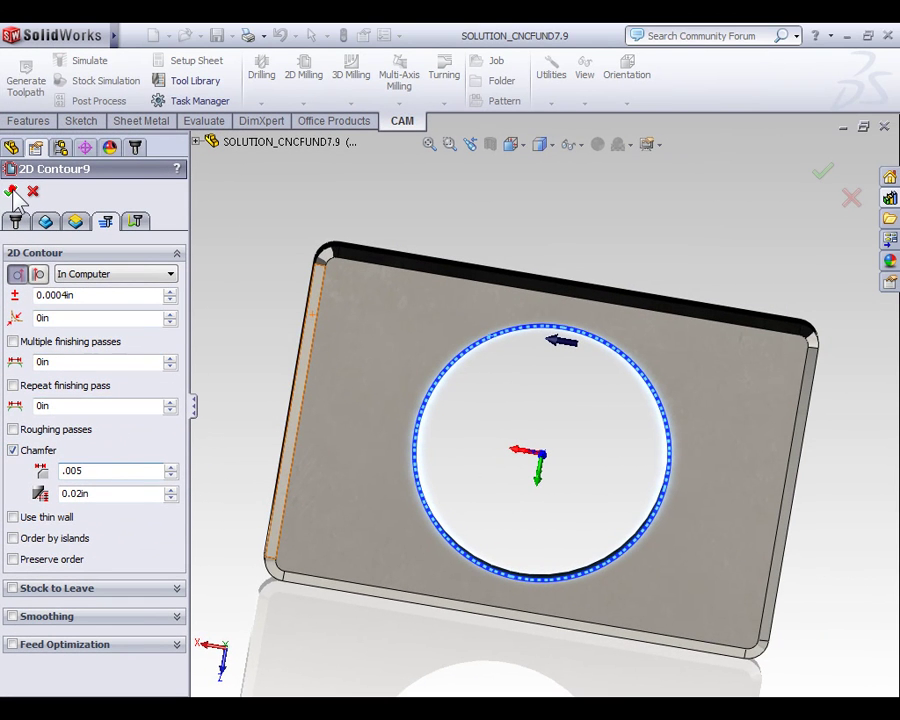
Accept 2D Contour9, return to isometric view, and select the Job node.
{"action": "left_click", "coordinate": [11, 191]}
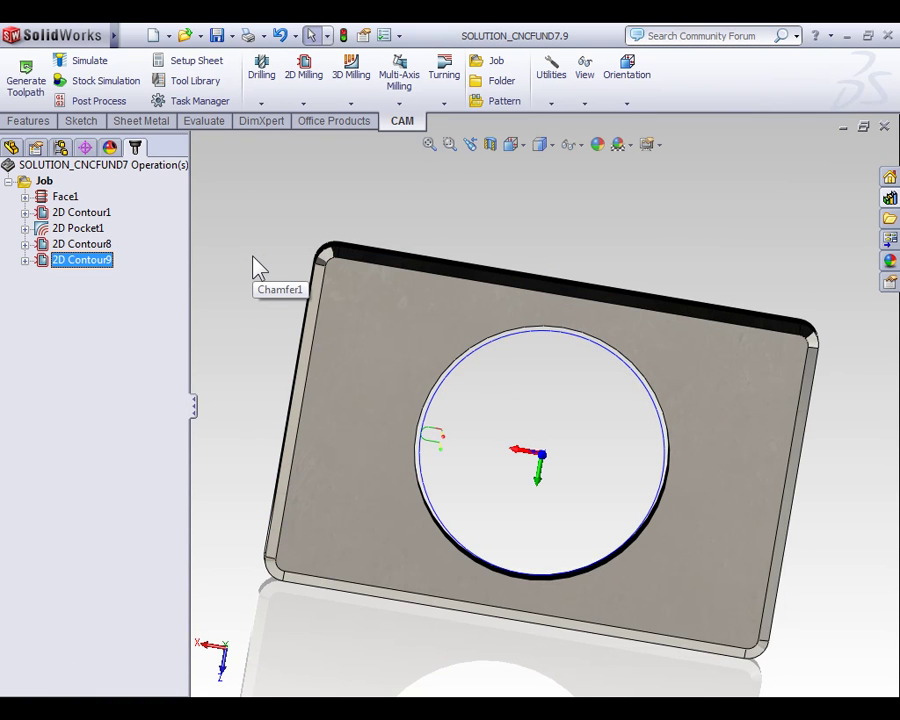
{"action": "key", "text": "ctrl+7"}
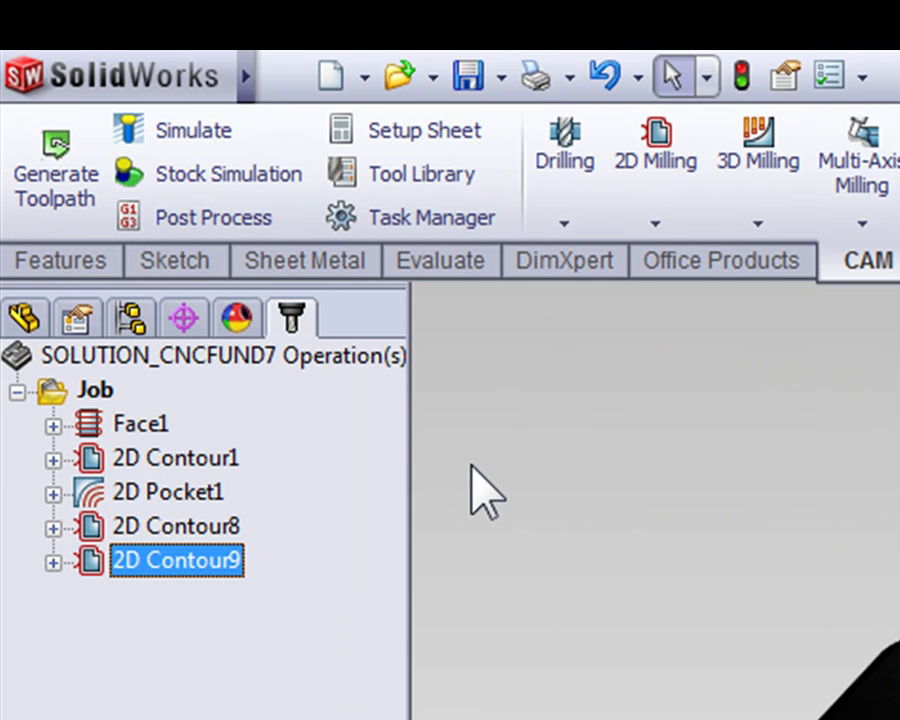
{"action": "left_click", "coordinate": [84, 388]}
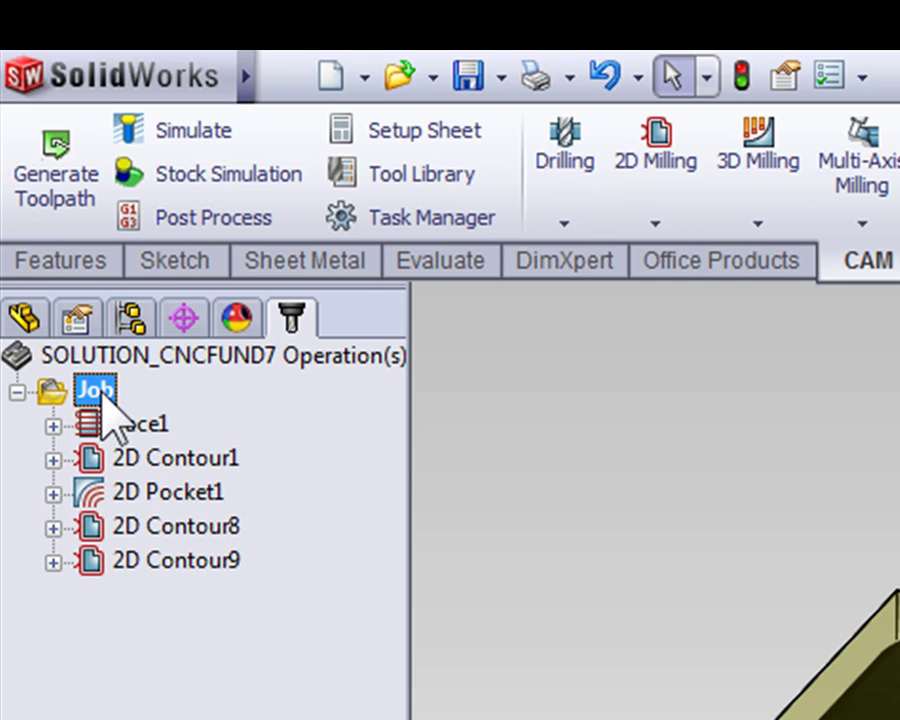
Run the stock simulation of every Job operation on the block.
{"action": "left_click", "coordinate": [196, 177]}
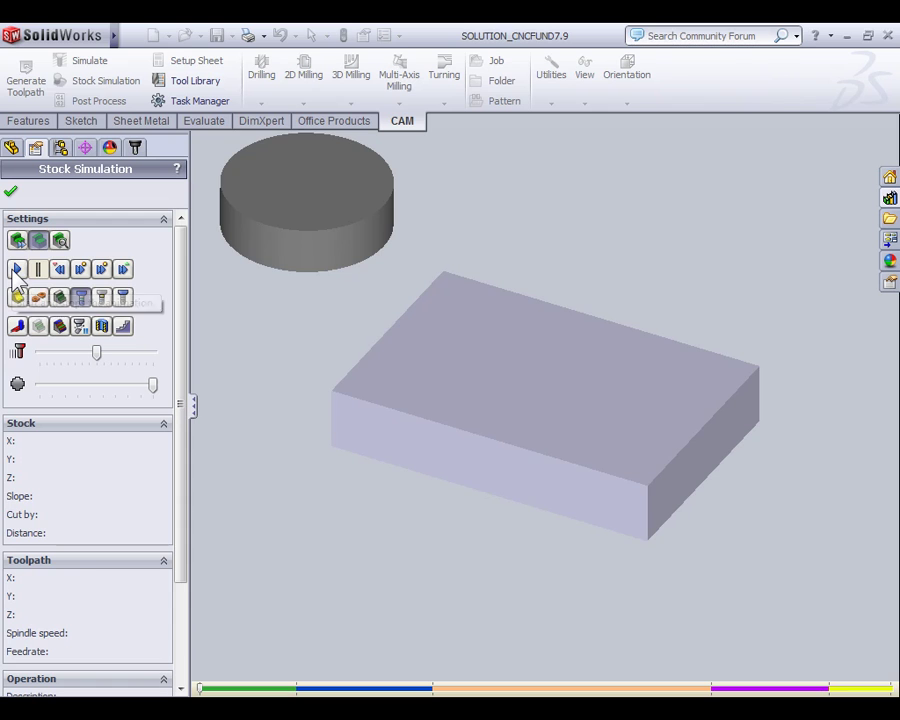
{"action": "left_click", "coordinate": [16, 268]}
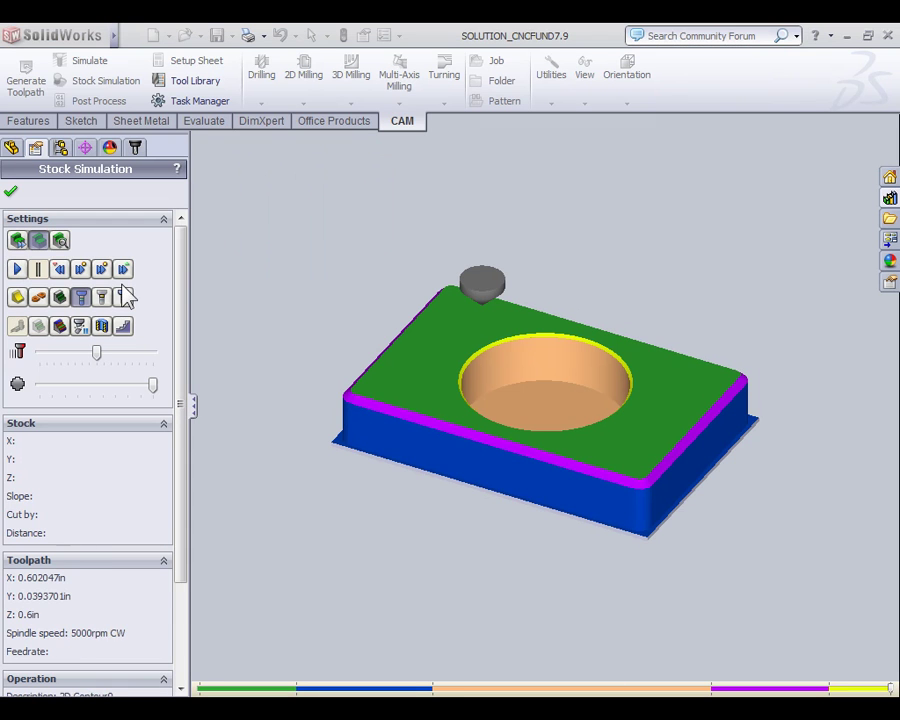